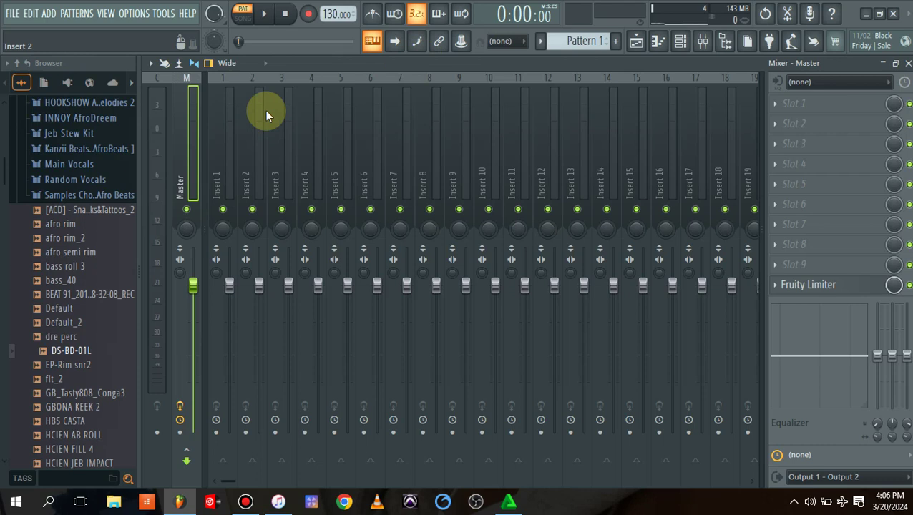
Step: Load the saved vo3 mixer track state onto Insert 1, adding the seven-plugin RVox-to-DeEsser vocal chain
left_click(228, 127)
right_click(225, 129)
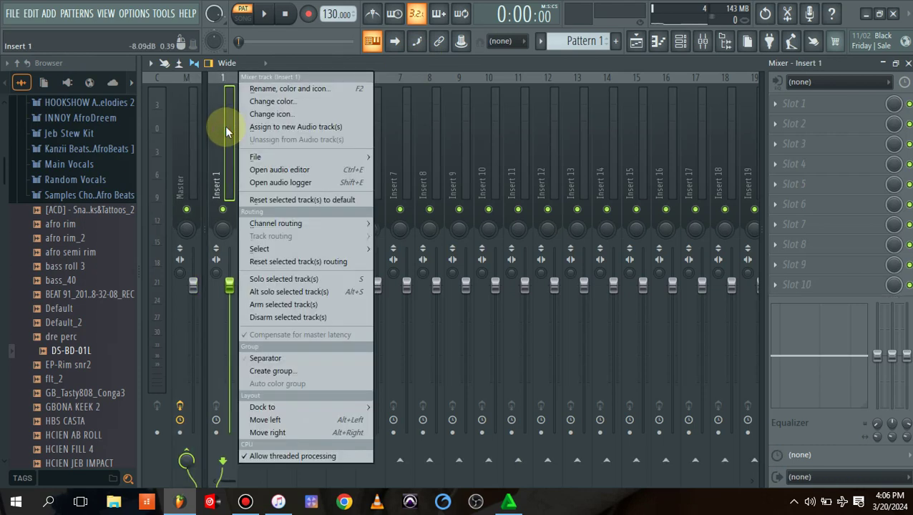
left_click(223, 119)
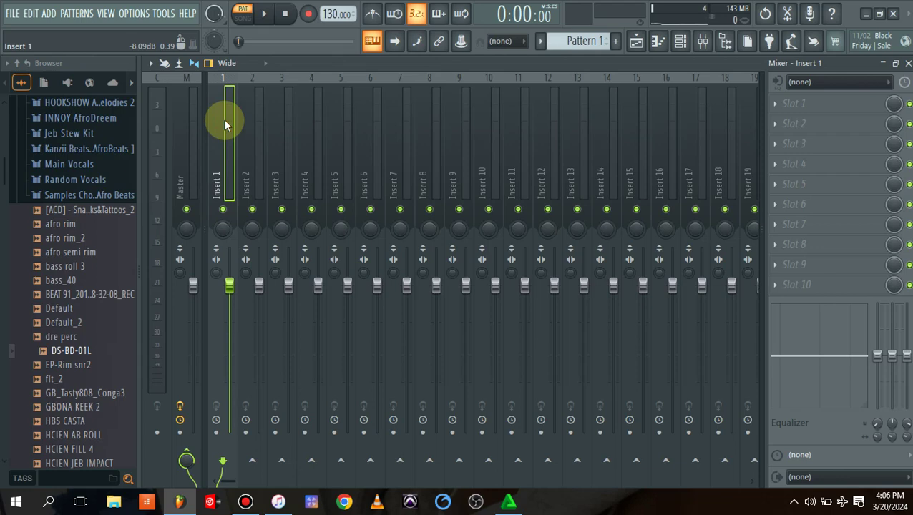
right_click(224, 118)
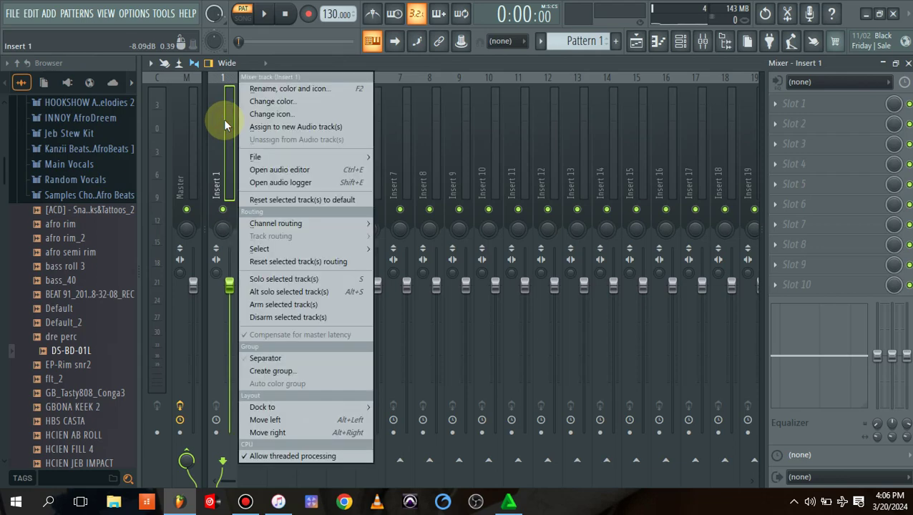
mouse_move(325, 153)
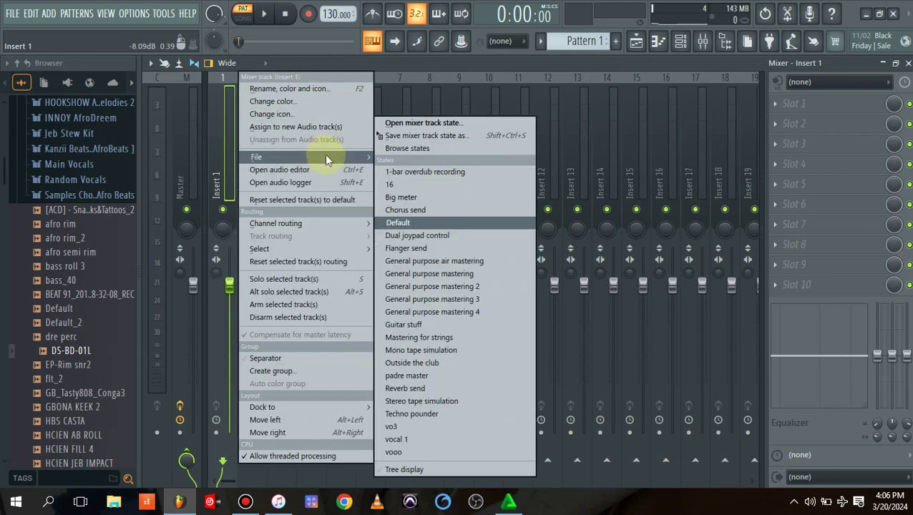
left_click(405, 426)
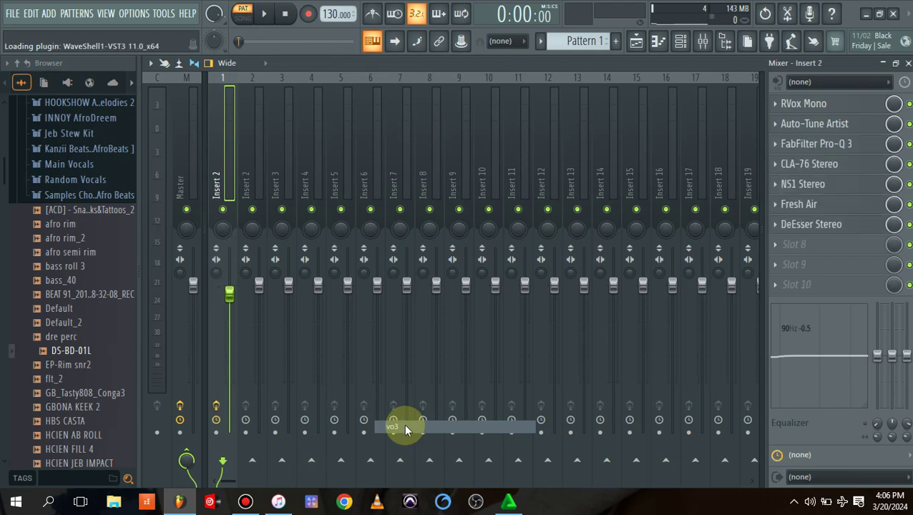
right_click(229, 120)
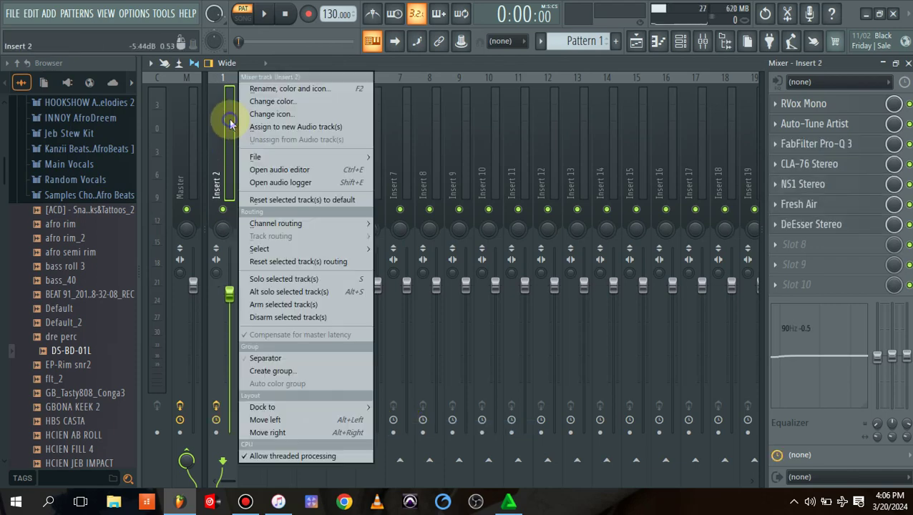
Step: Rename the vocal-chain insert to 'bus' and give it a brown-red colour
left_click(290, 89)
type("bus")
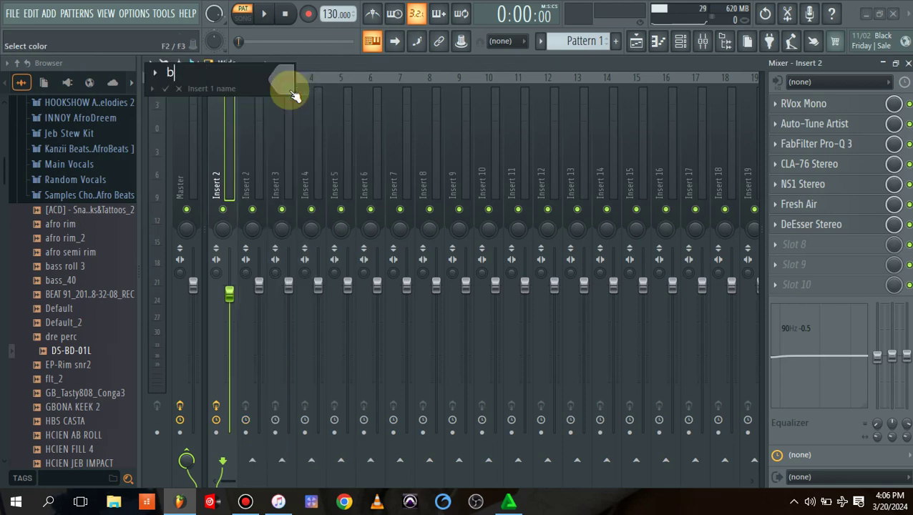
left_click(284, 85)
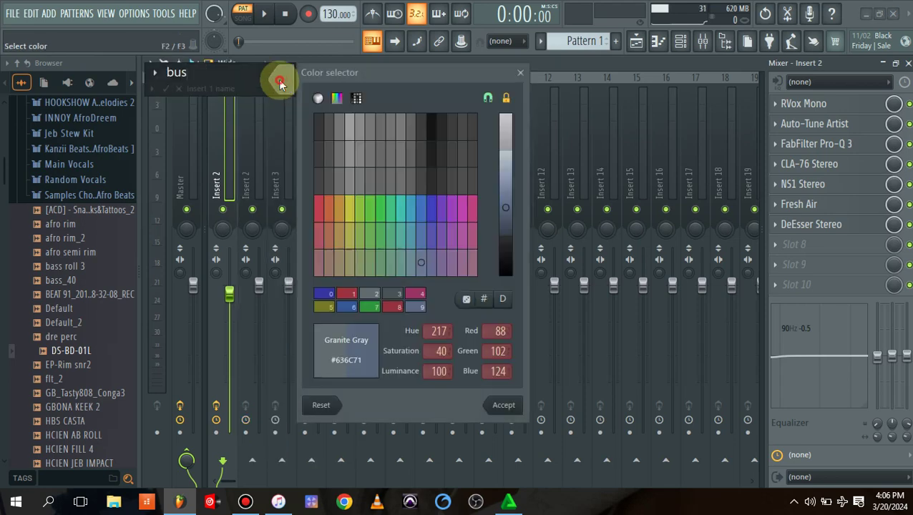
left_click(320, 209)
left_click(504, 406)
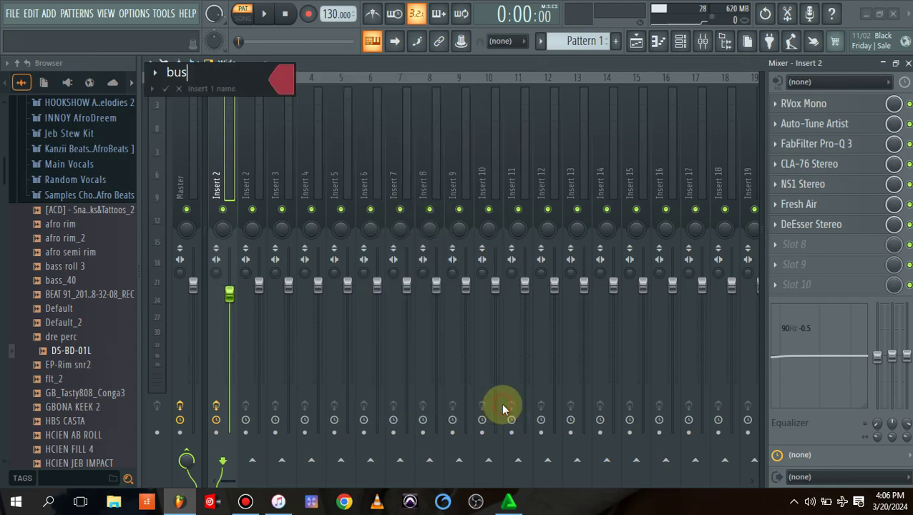
left_click(169, 88)
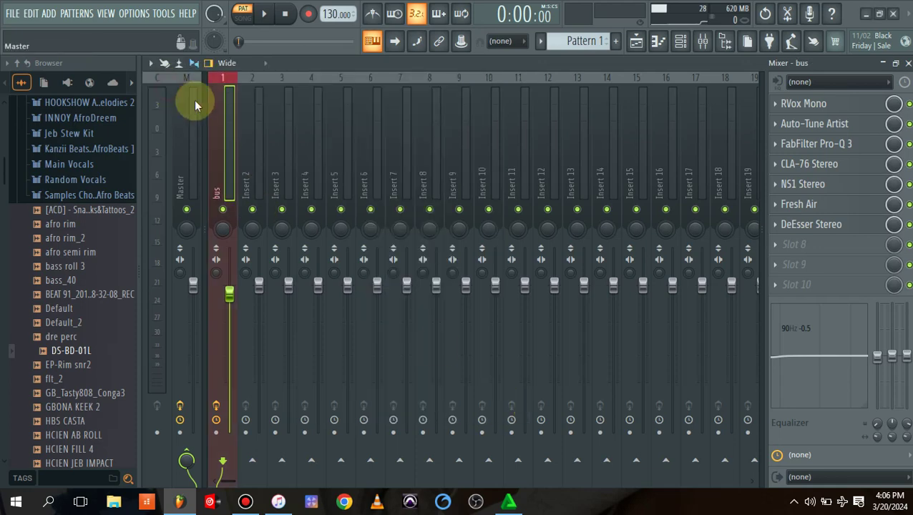
left_click(261, 155)
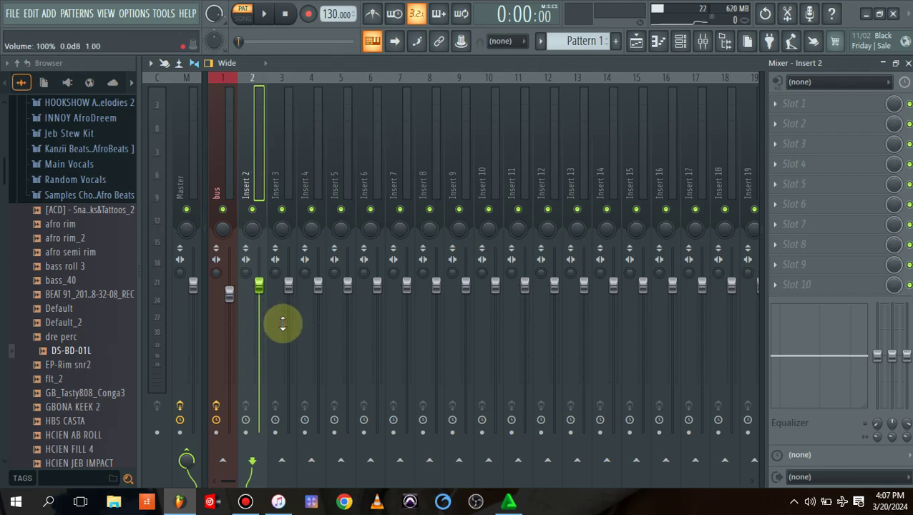
Step: Route Insert 2 so it sends only to the bus track
right_click(224, 460)
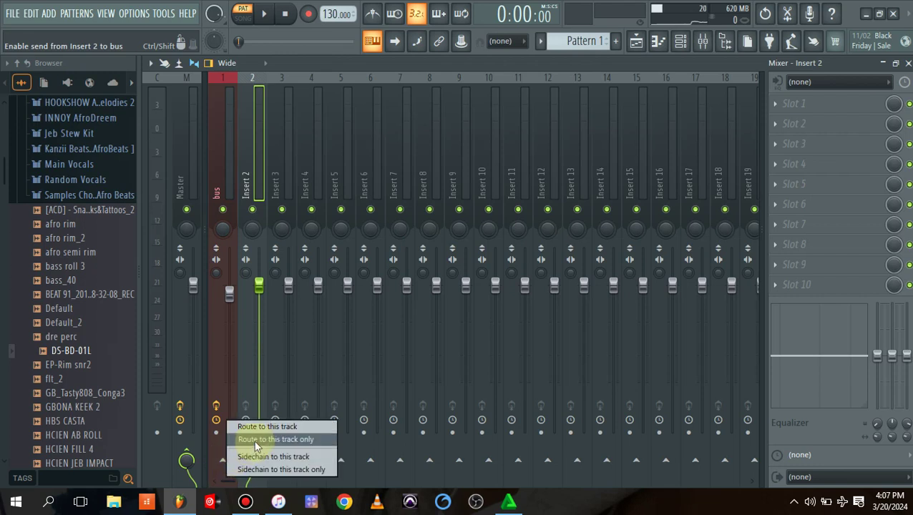
left_click(256, 445)
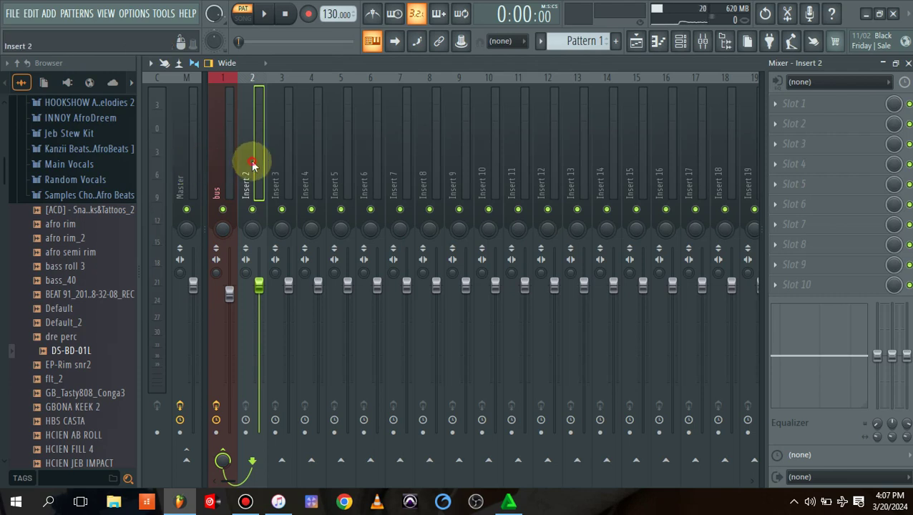
left_click(810, 83)
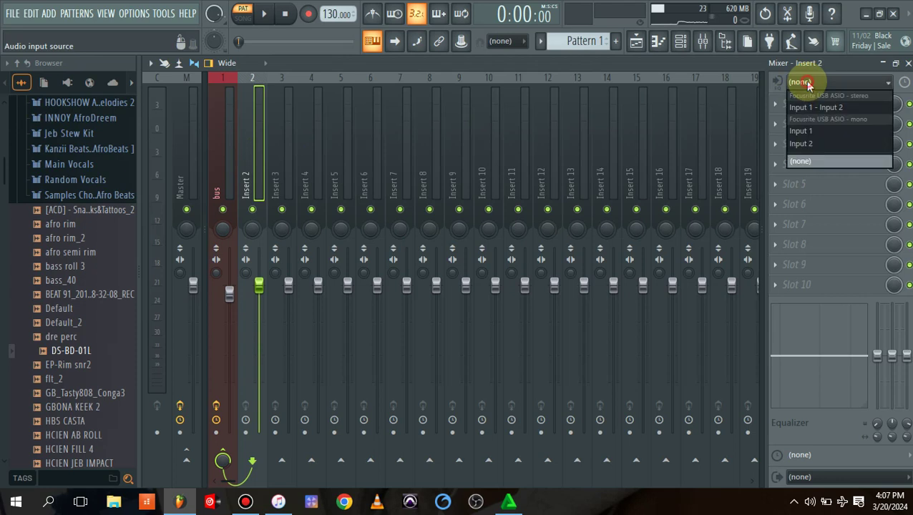
Step: Set Insert 2's audio input to the interface's mono Input 1
left_click(806, 132)
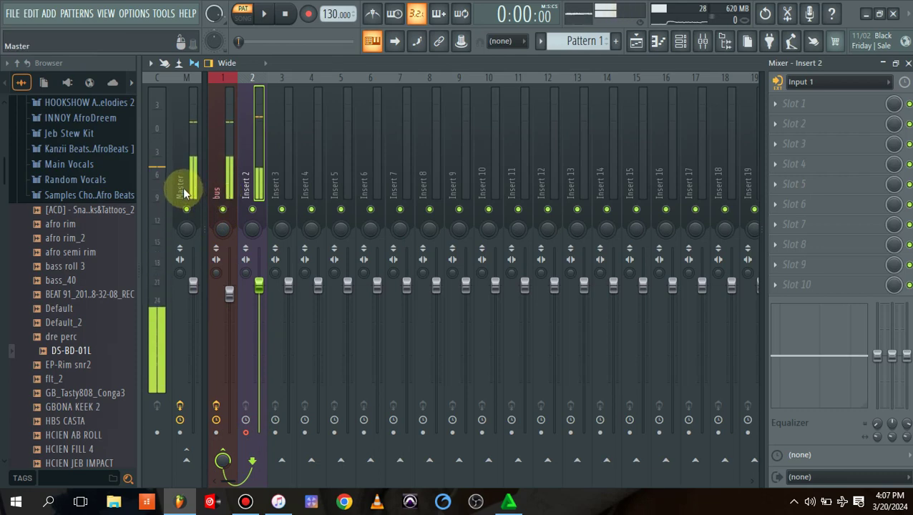
left_click(225, 155)
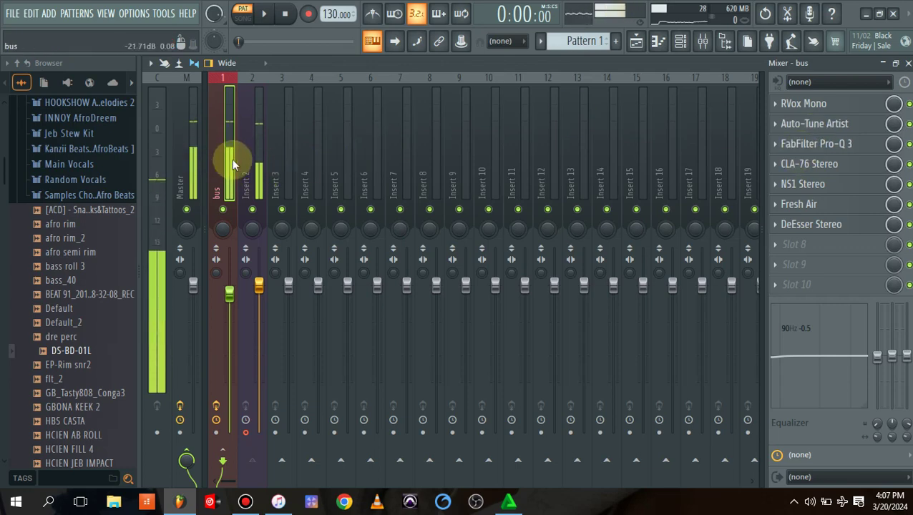
left_click(636, 40)
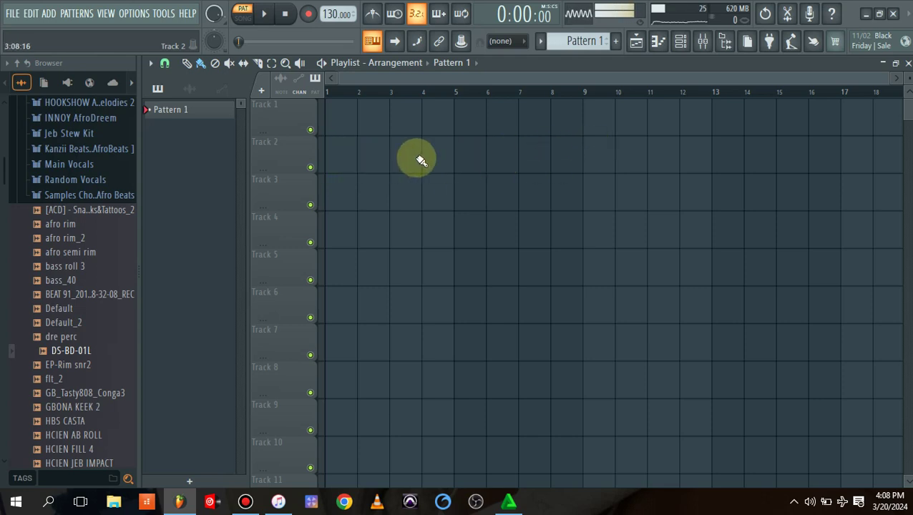
left_click(703, 42)
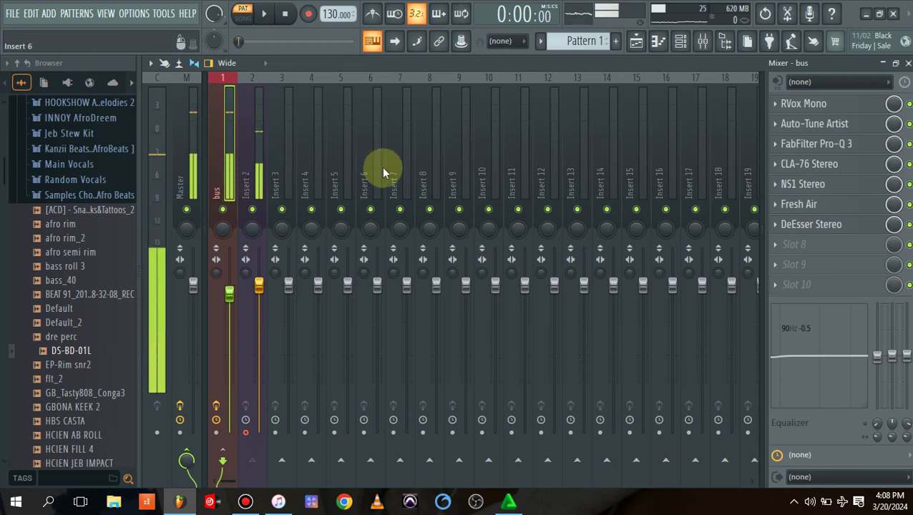
Step: Name Insert 8 'rverb' and choose Forest Green as its colour
left_click(427, 171)
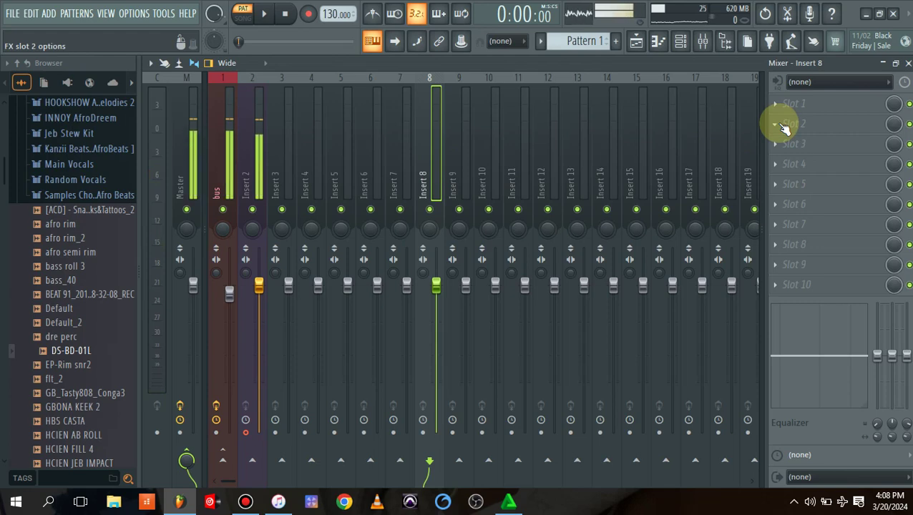
right_click(424, 135)
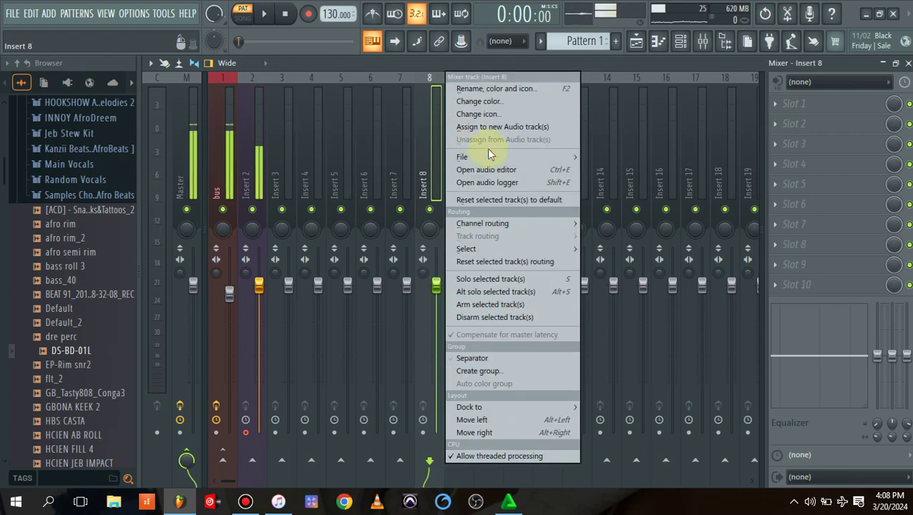
left_click(489, 89)
type("r")
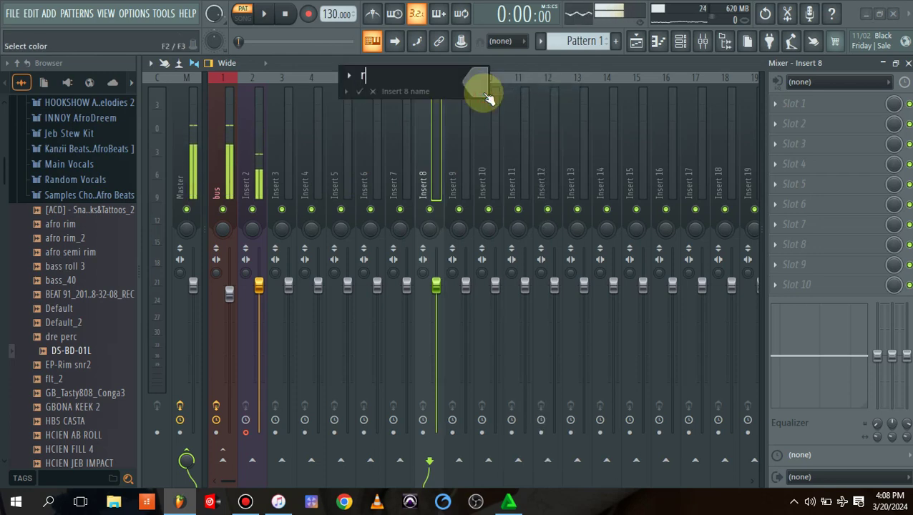
type("verb")
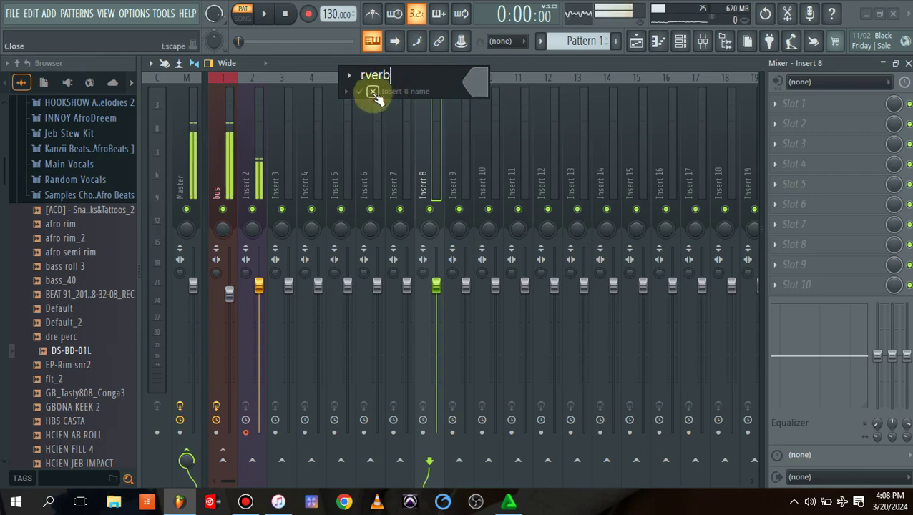
left_click(484, 92)
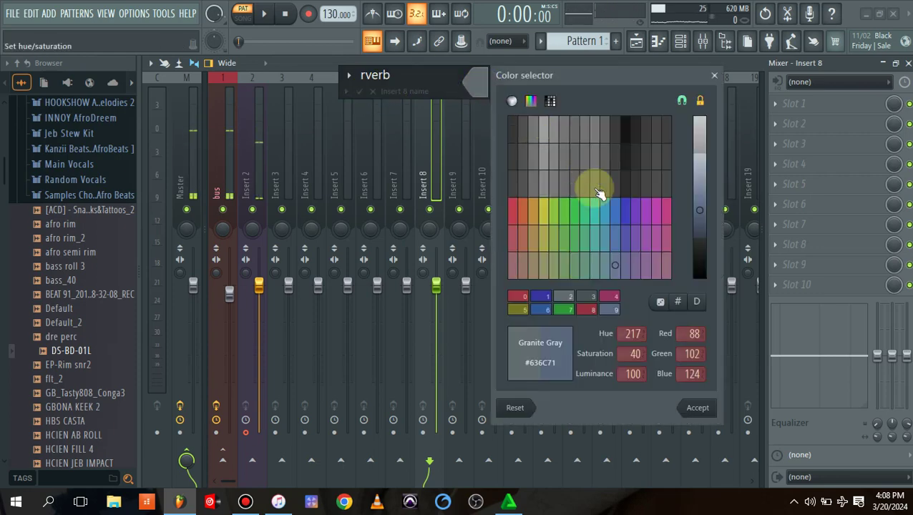
left_click(577, 211)
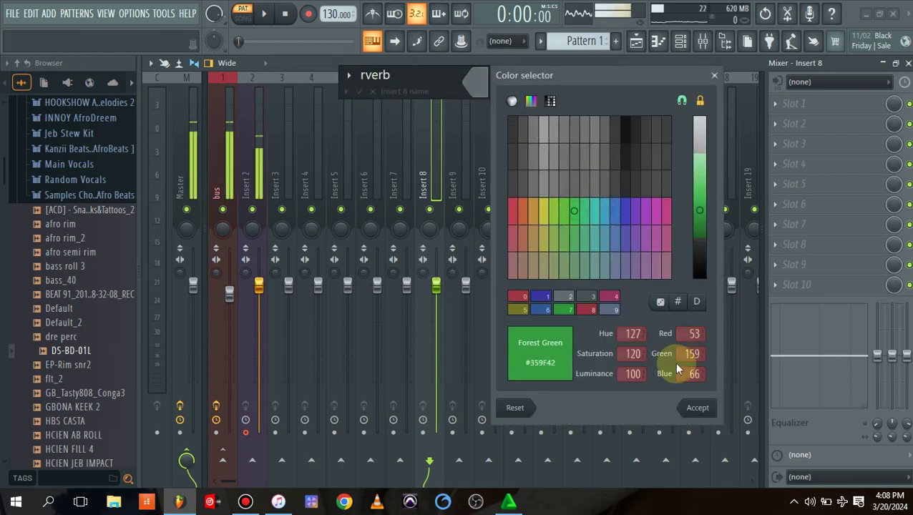
left_click(697, 408)
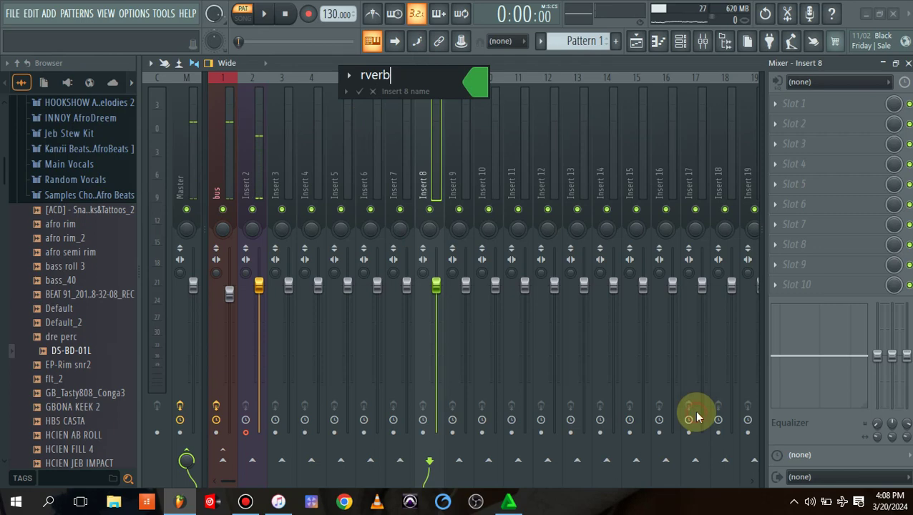
Step: Confirm the 'rverb' name and send the bus channel into the rverb track
left_click(360, 92)
left_click(218, 159)
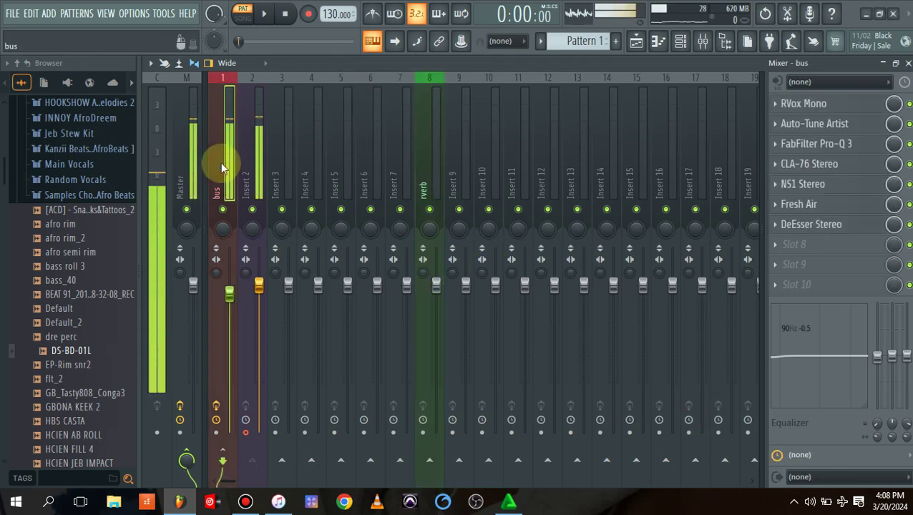
left_click(429, 460)
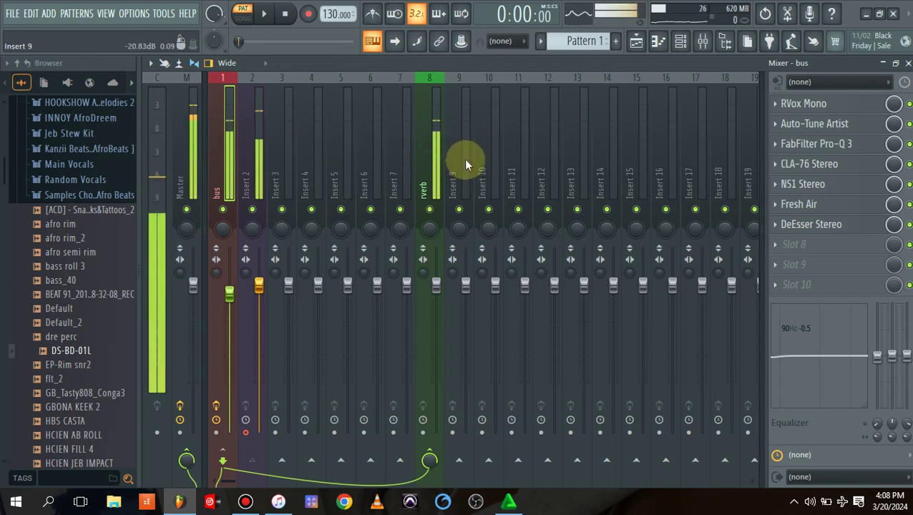
left_click(437, 166)
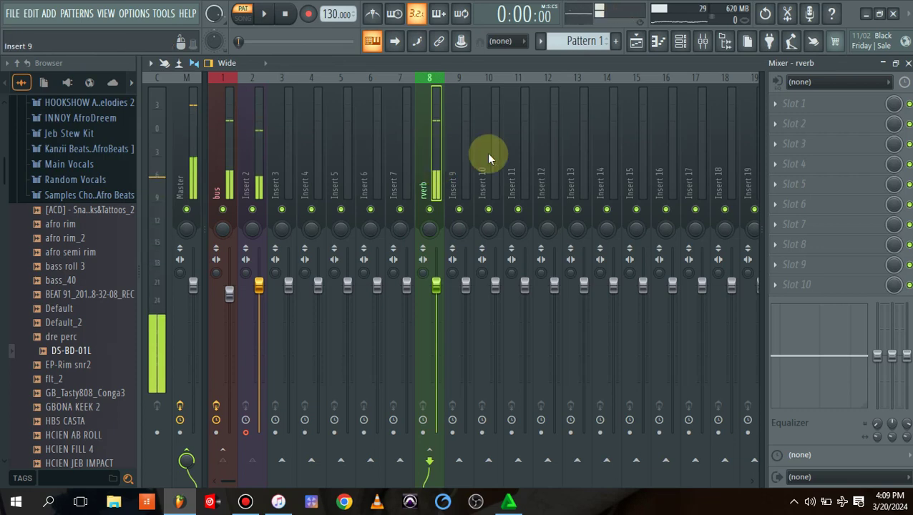
left_click(776, 144)
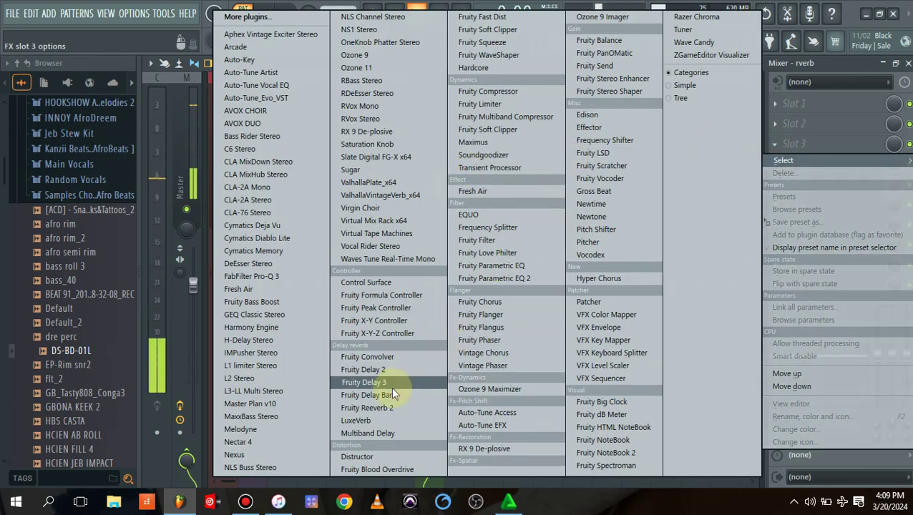
Step: Add Fruity Reeverb 2 with a preset to rverb and lower its fader to -2.0dB
left_click(380, 407)
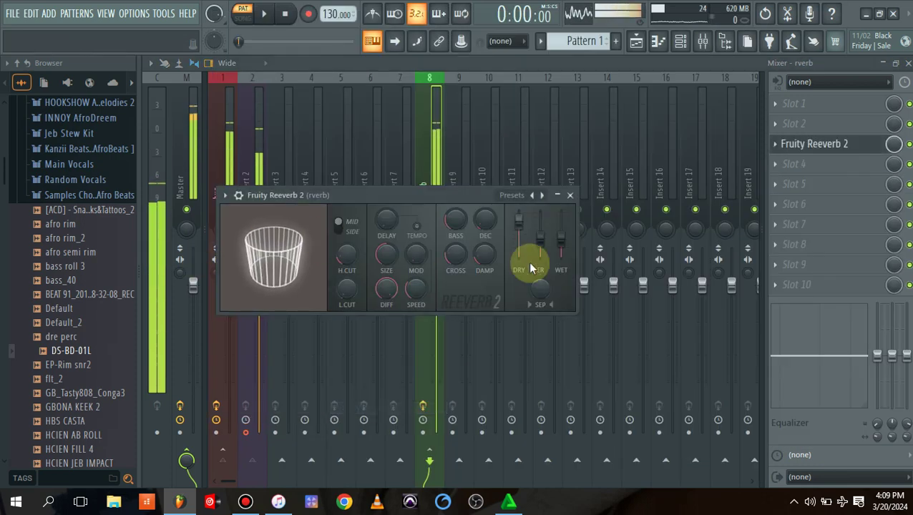
left_click(516, 195)
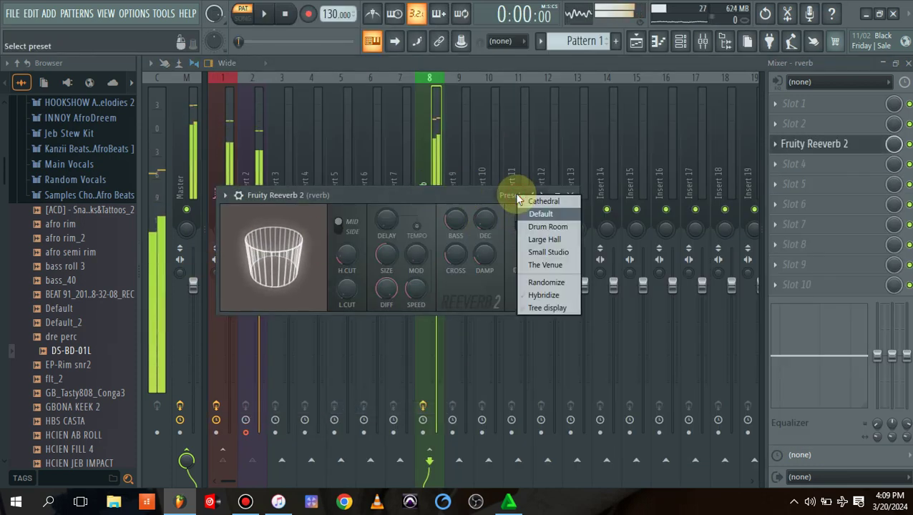
left_click(560, 237)
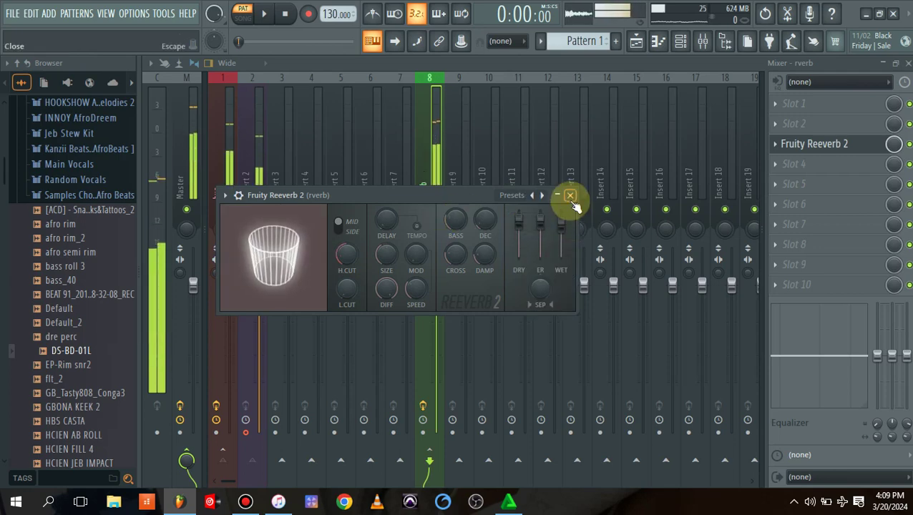
left_click(570, 194)
mouse_move(437, 287)
left_mouse_down()
mouse_move(436, 297)
mouse_move(430, 284)
left_mouse_up()
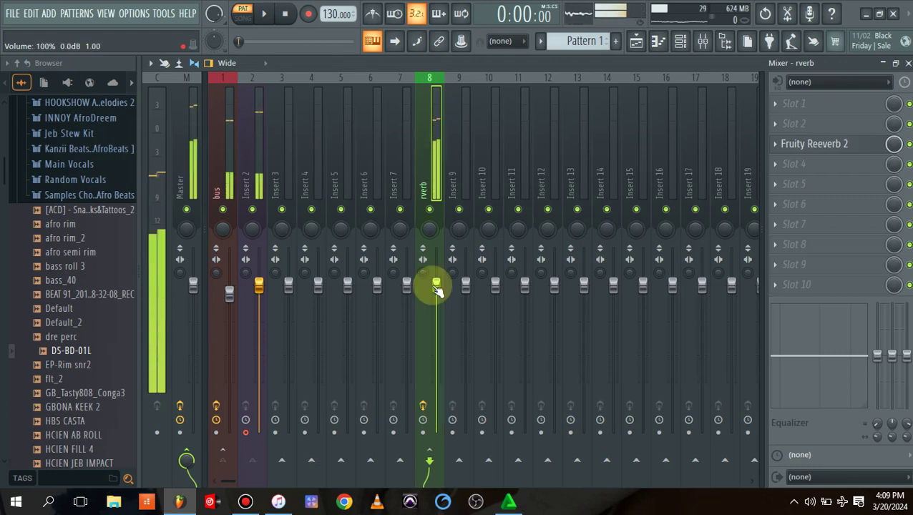
left_click(219, 172)
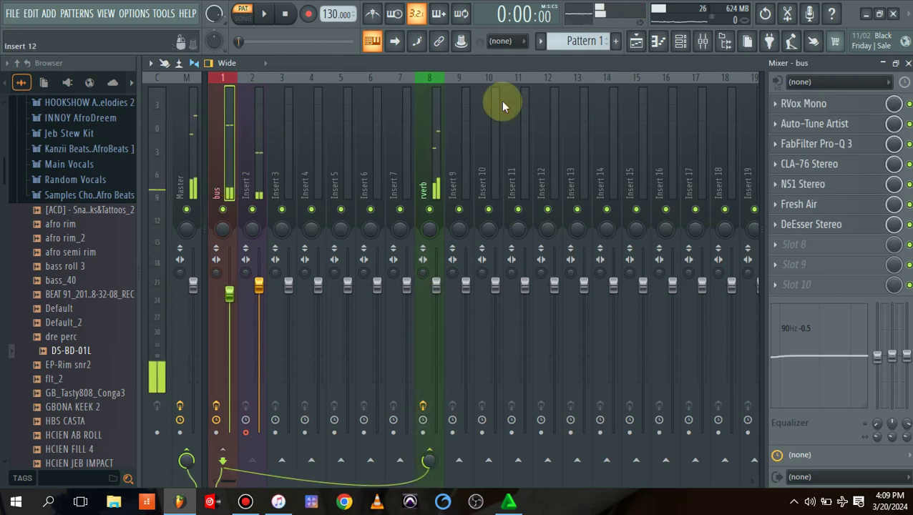
Step: Switch to SONG mode and make playlist Track 2 an audio track fed by Insert 2
left_click(244, 129)
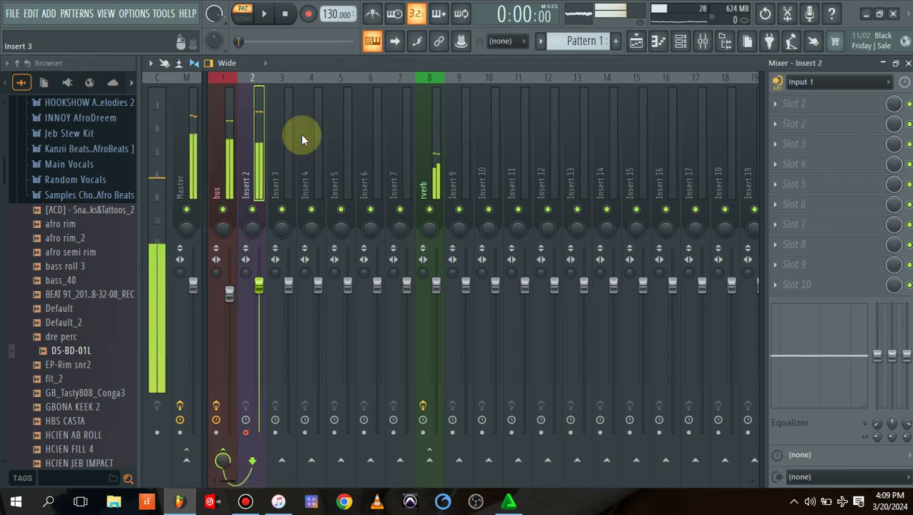
left_click(243, 15)
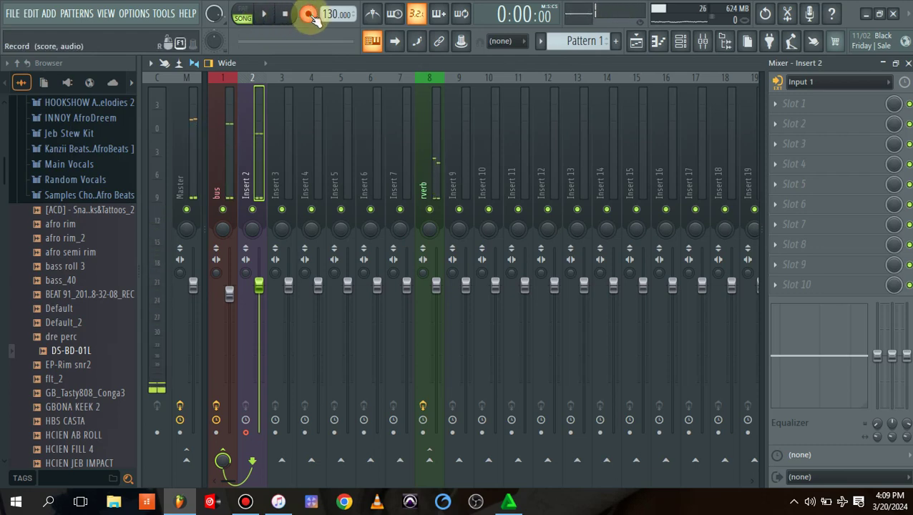
left_click(636, 41)
right_click(283, 143)
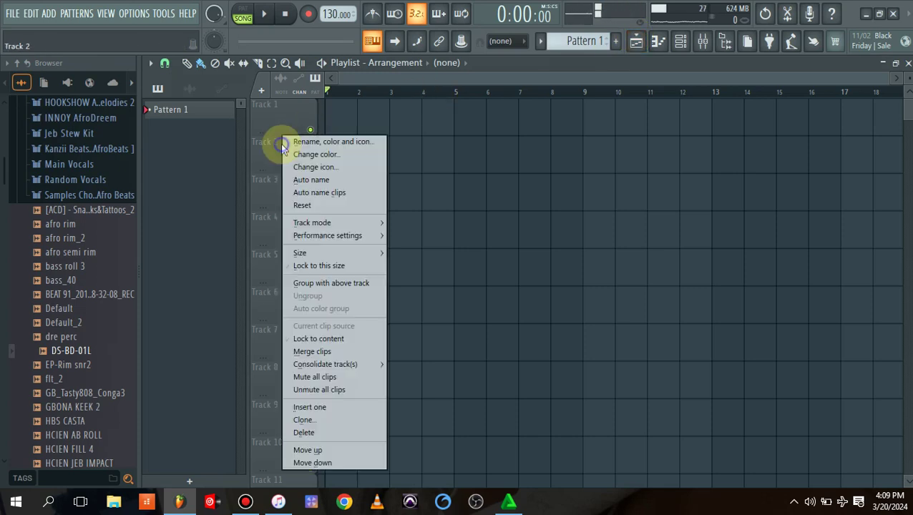
mouse_move(360, 226)
mouse_move(425, 247)
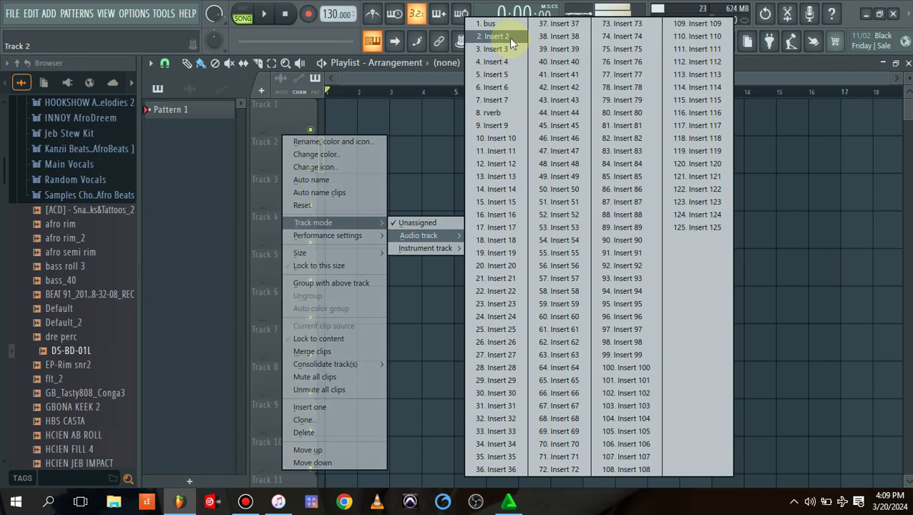
left_click(509, 37)
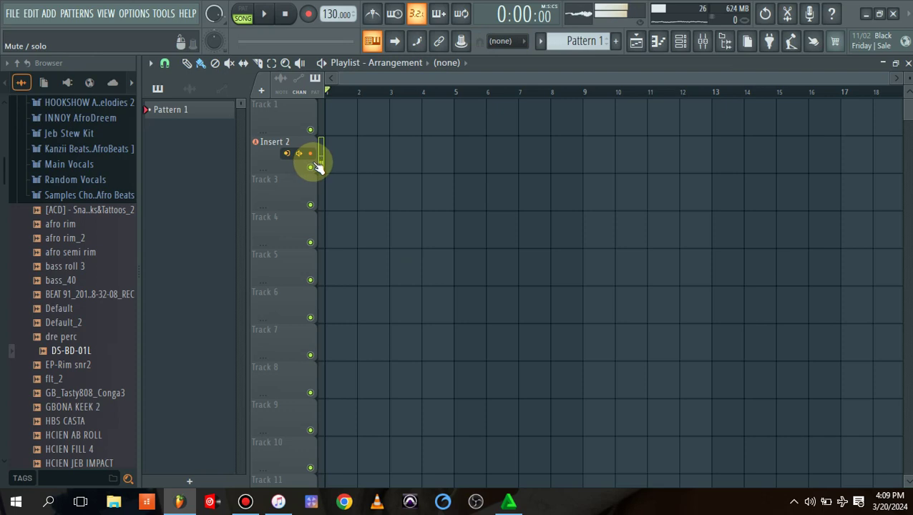
Step: Record a vocal clip onto the Insert 2 playlist track after the precount, then show the mixer
left_click(308, 14)
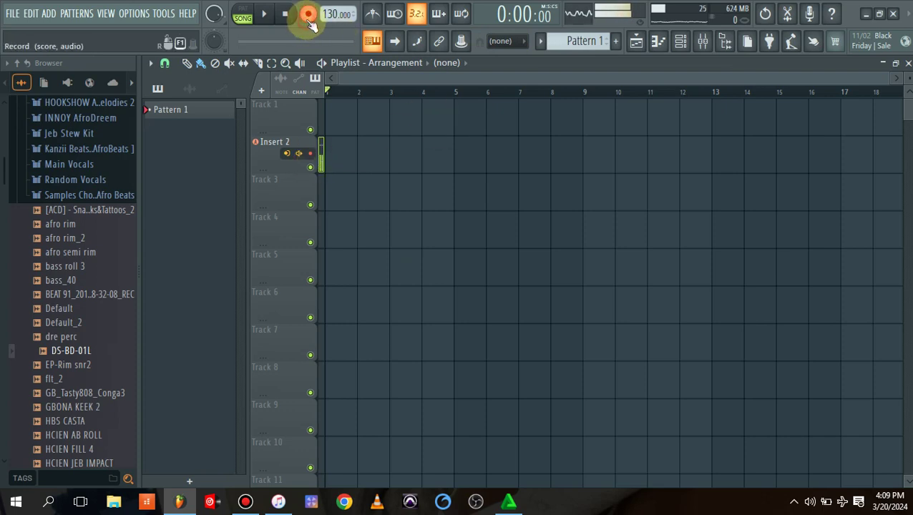
left_click(264, 15)
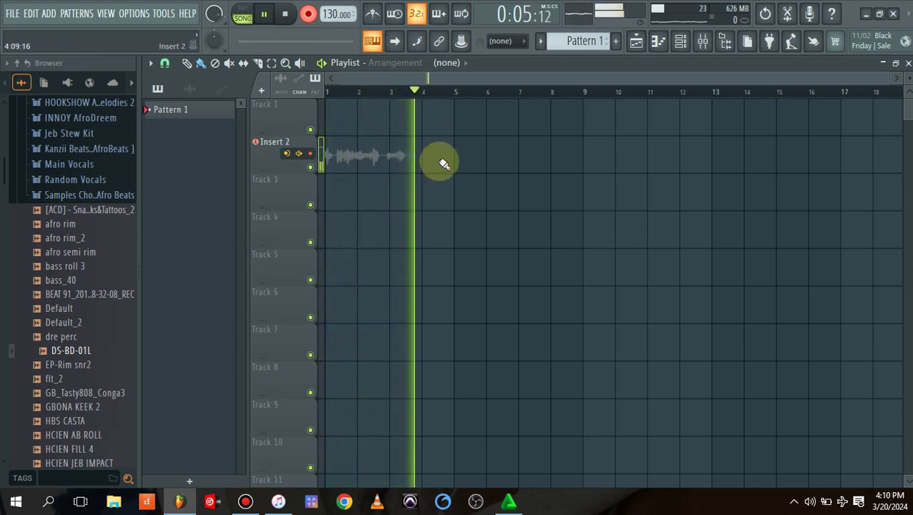
key("space")
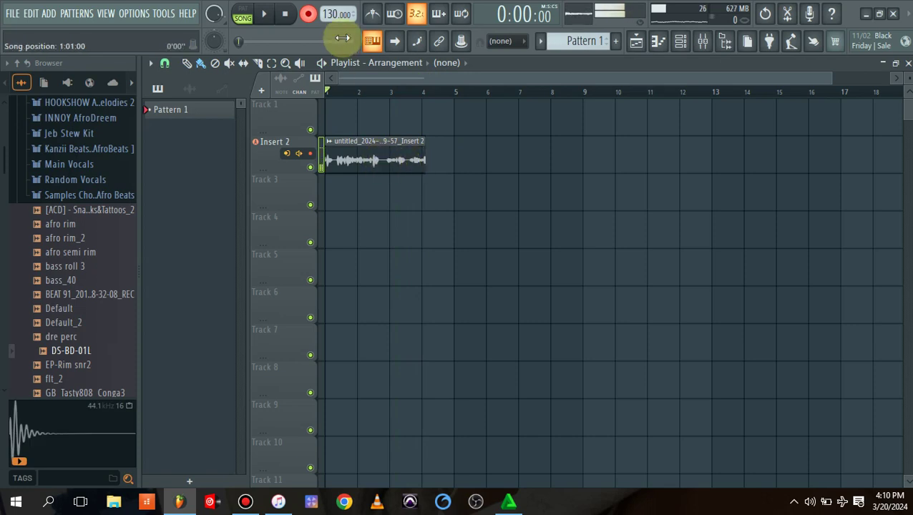
left_click(703, 44)
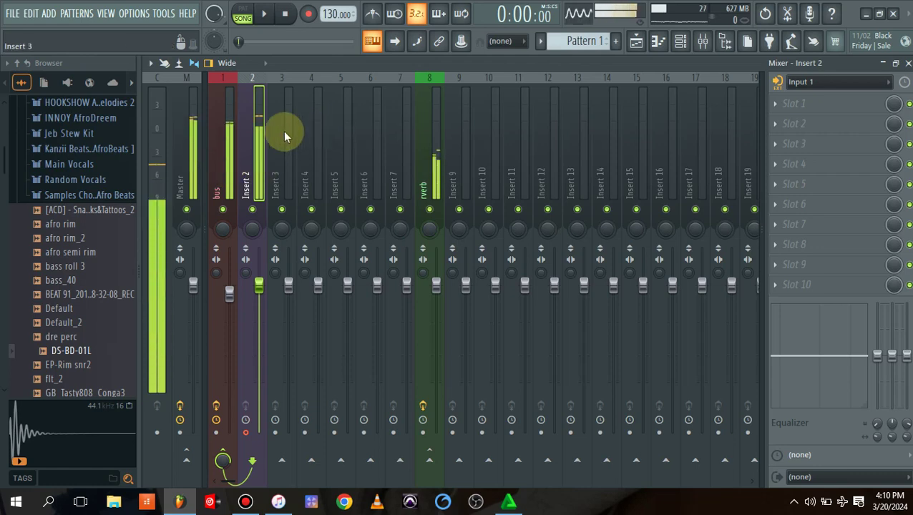
left_click(135, 14)
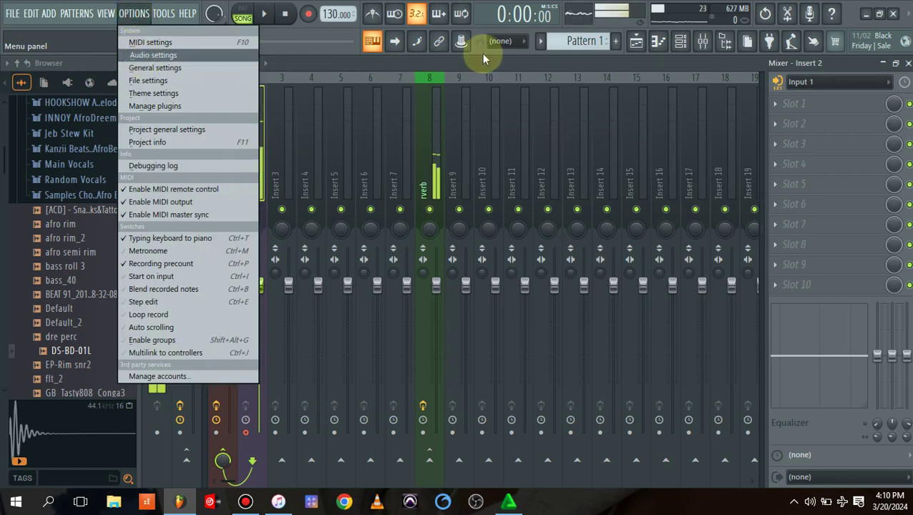
left_click(191, 60)
left_click(336, 96)
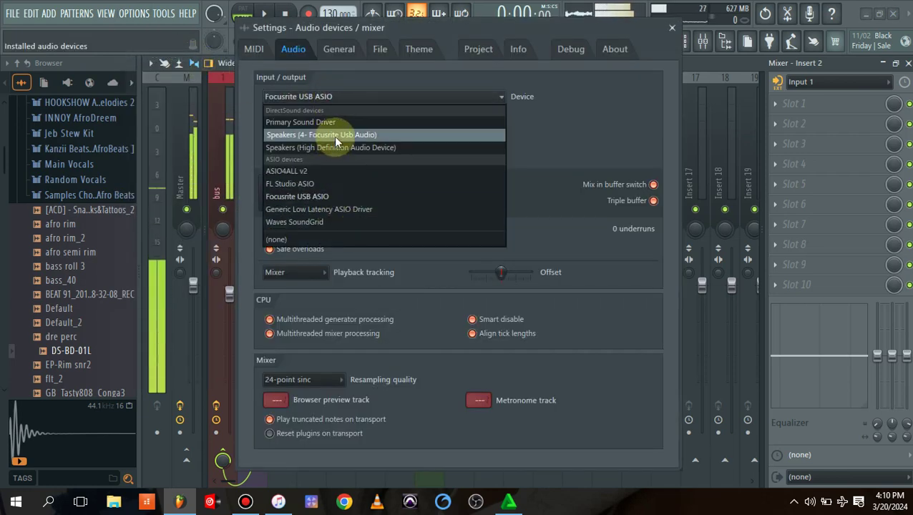
left_click(670, 29)
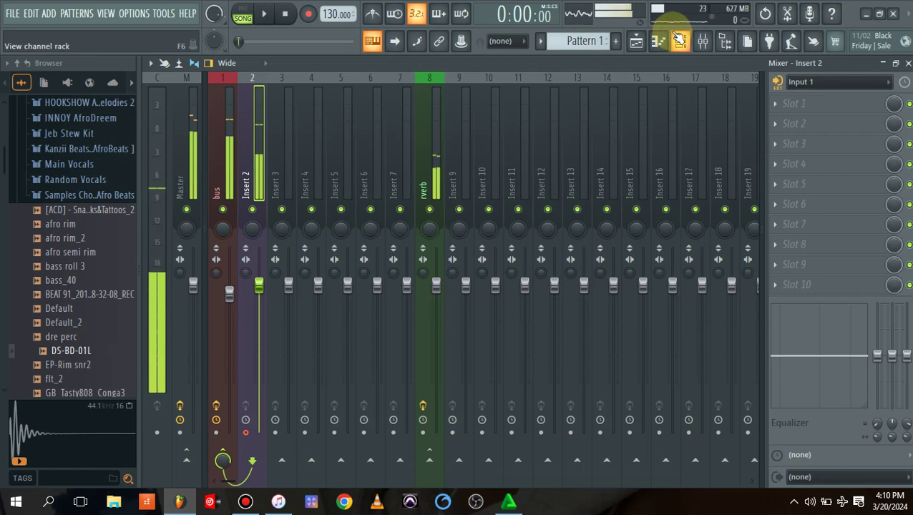
left_click(656, 41)
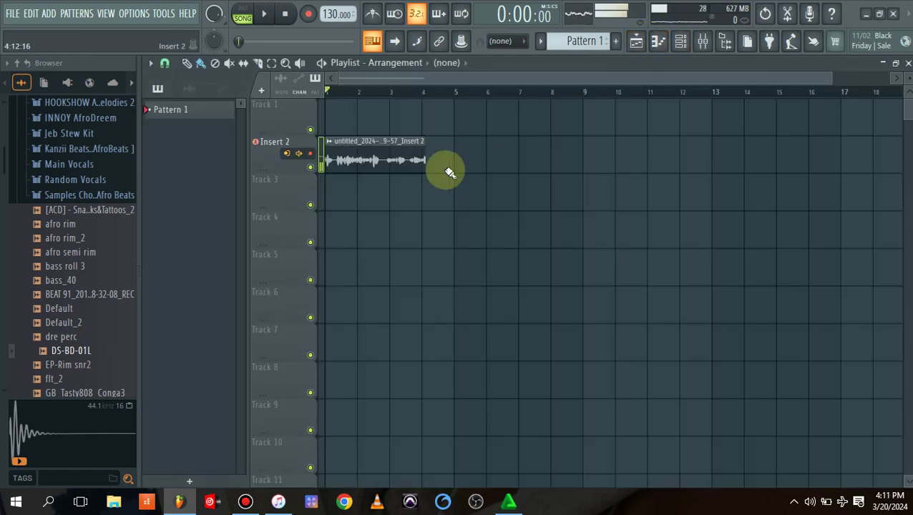
left_click(702, 41)
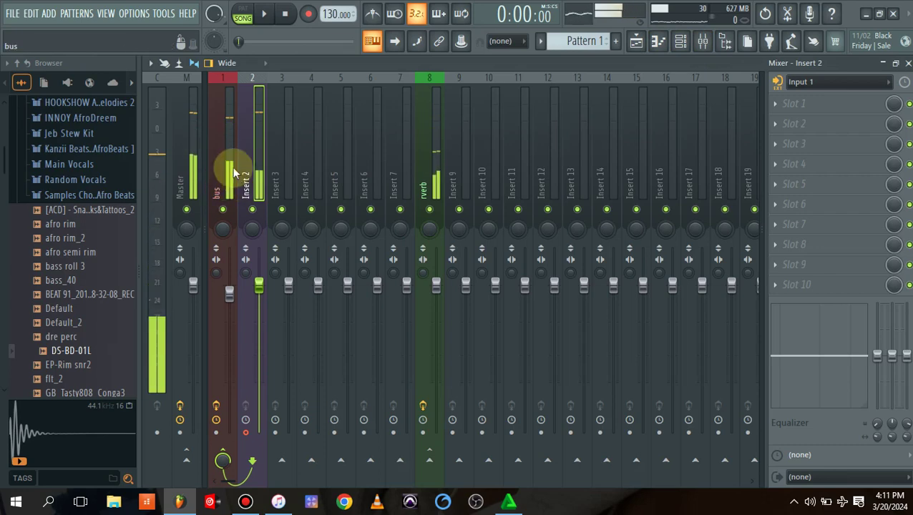